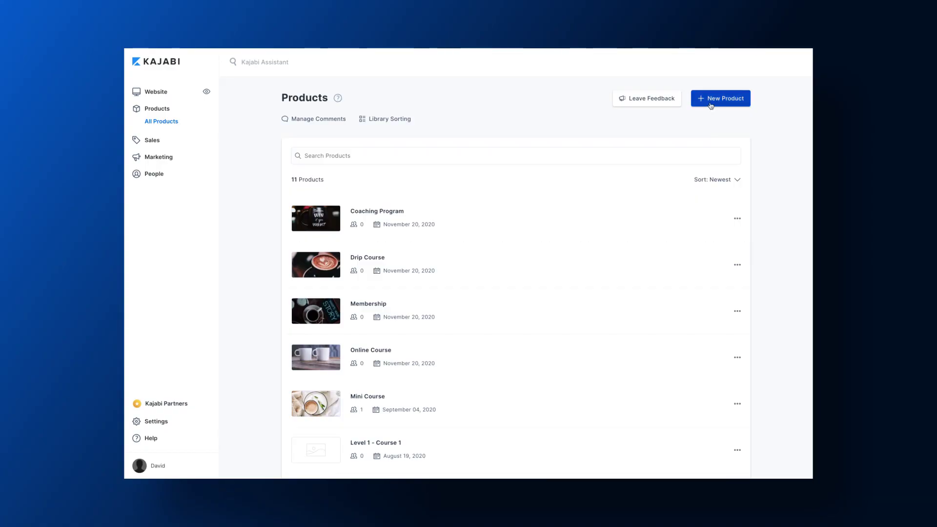
- Begin creating a new Kajabi product with the + New Product button
click(711, 105)
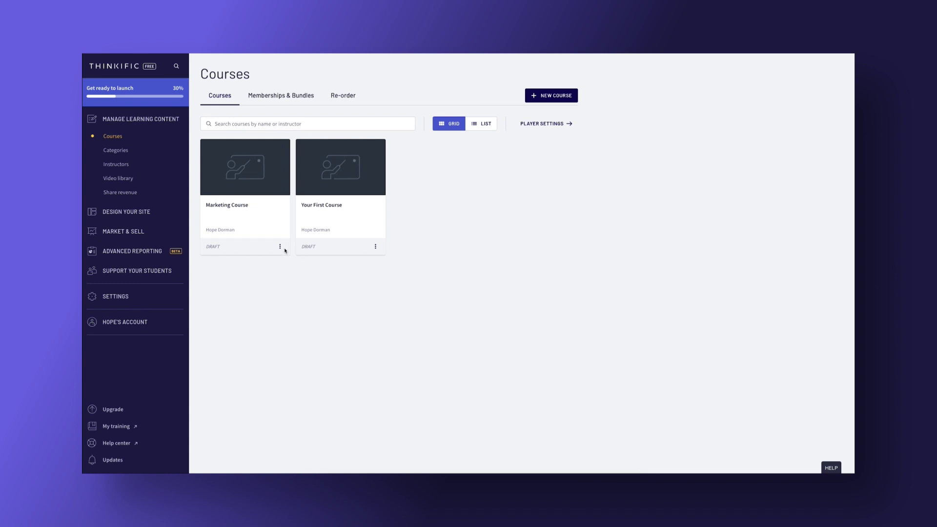
- In Marketing Course, add a lesson titled 'Sample' whose content reads 'Sample'
click(281, 248)
click(261, 266)
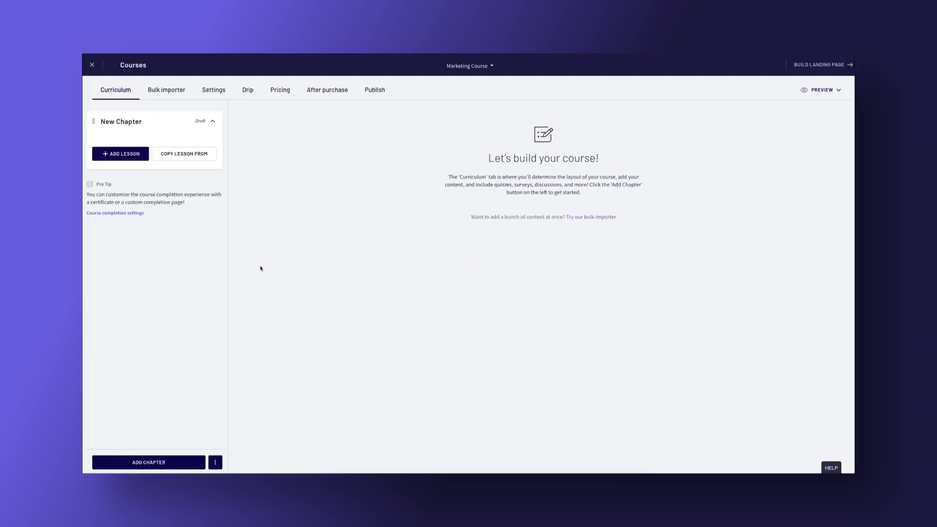
click(122, 154)
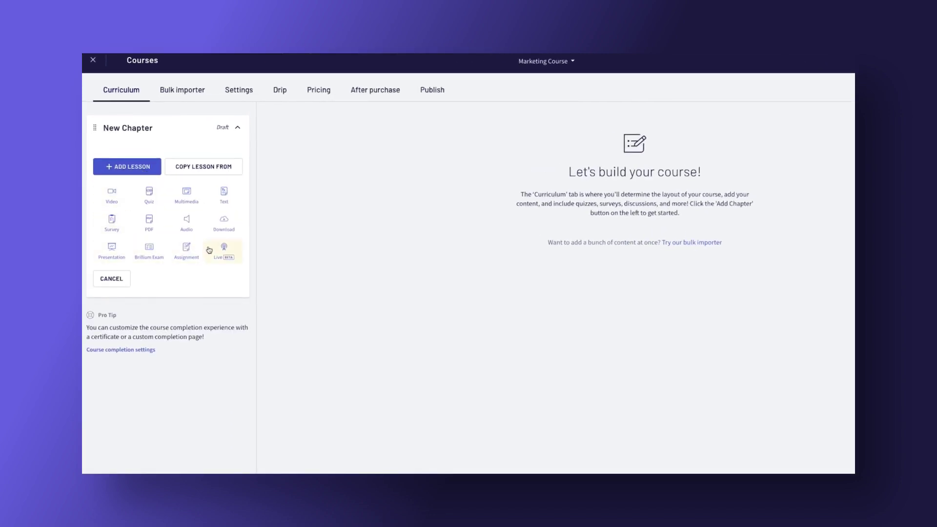
click(223, 223)
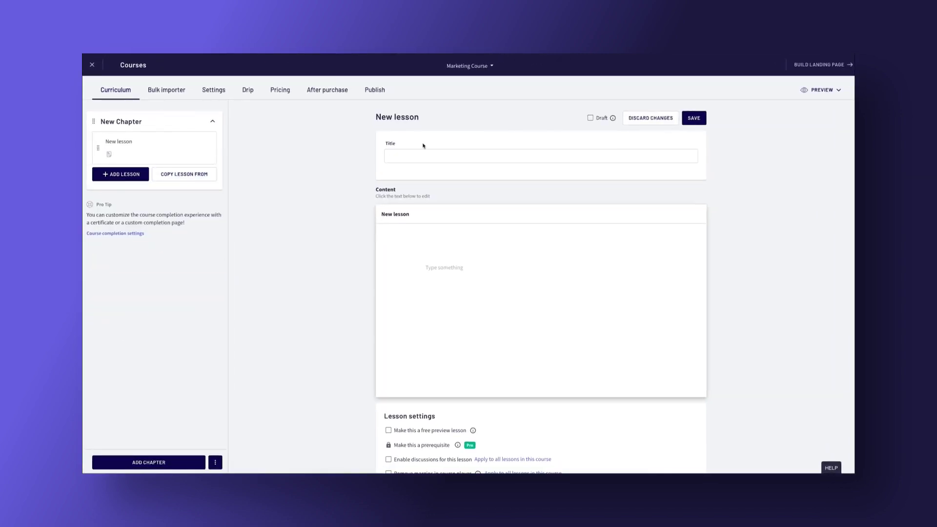
click(448, 156)
text(Sample)
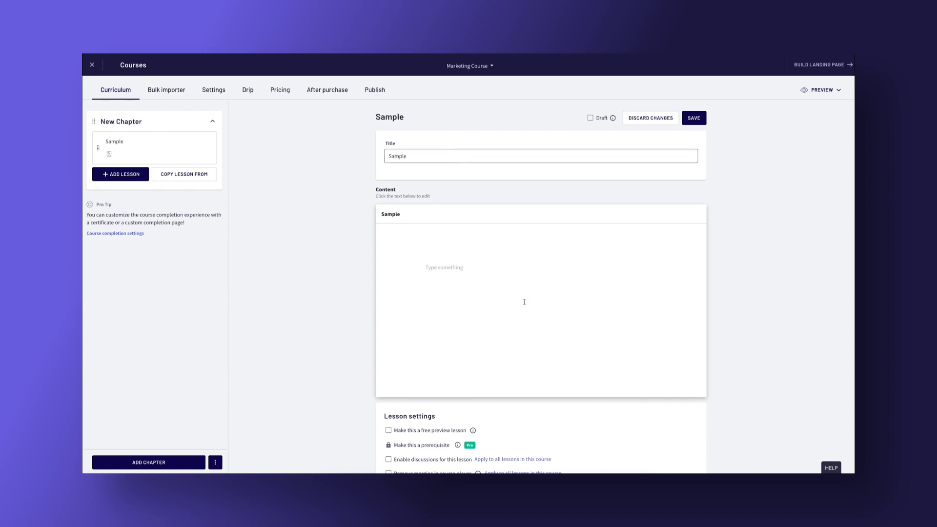
click(488, 276)
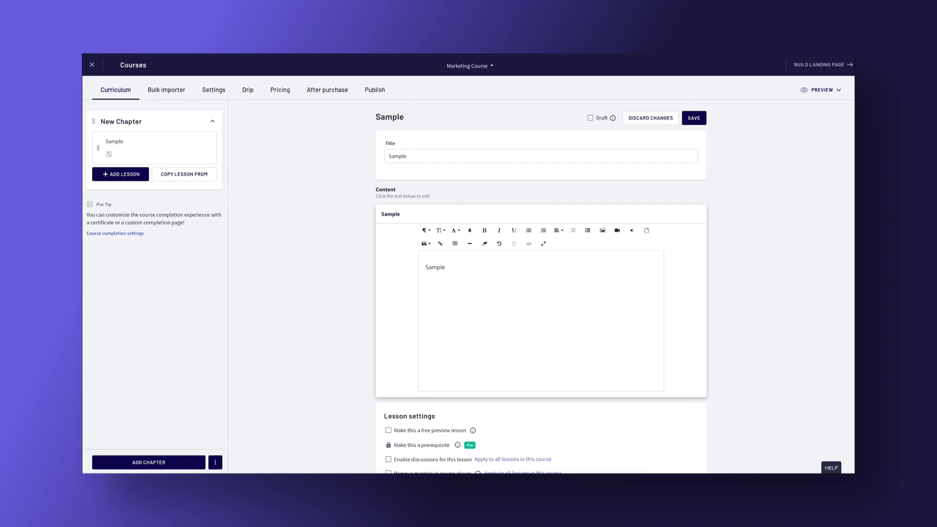
scroll(541, 286, down, 3)
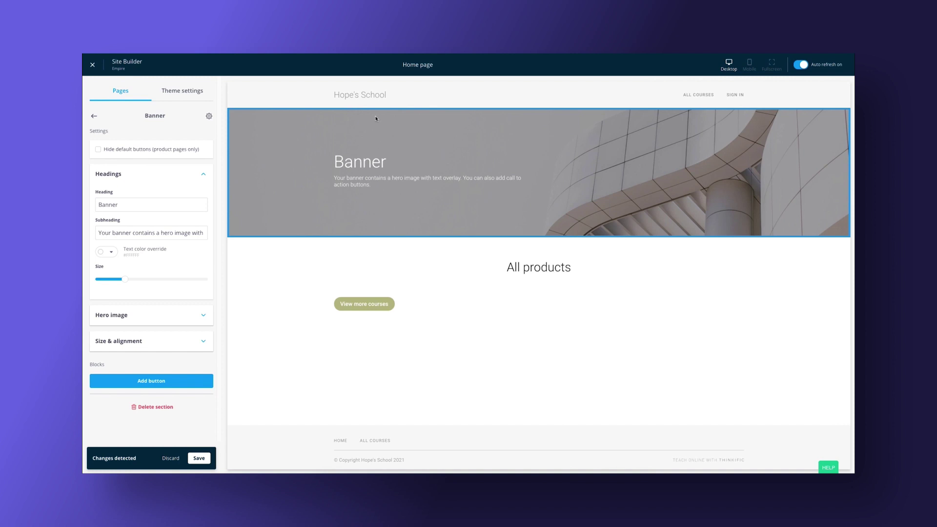
- Try the Halo, Jet and Spark theme styles, then settle on Edge
click(181, 92)
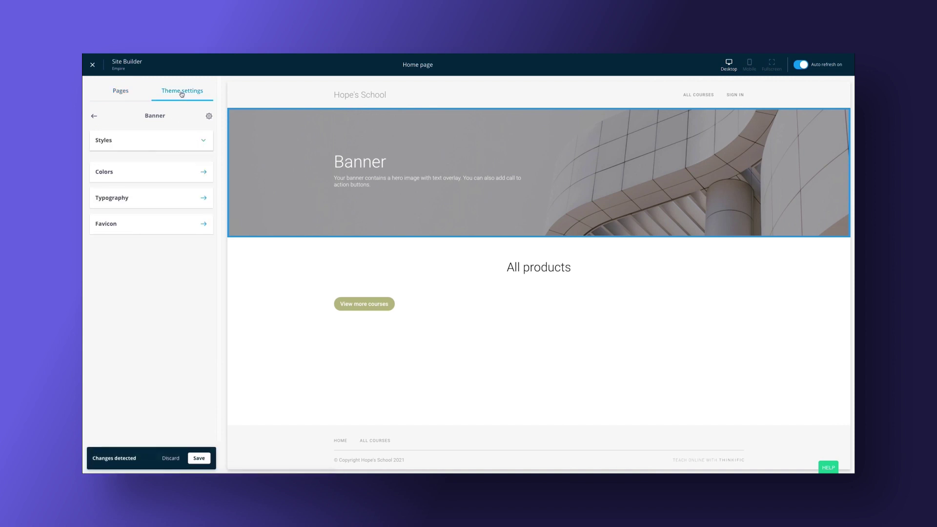
click(203, 142)
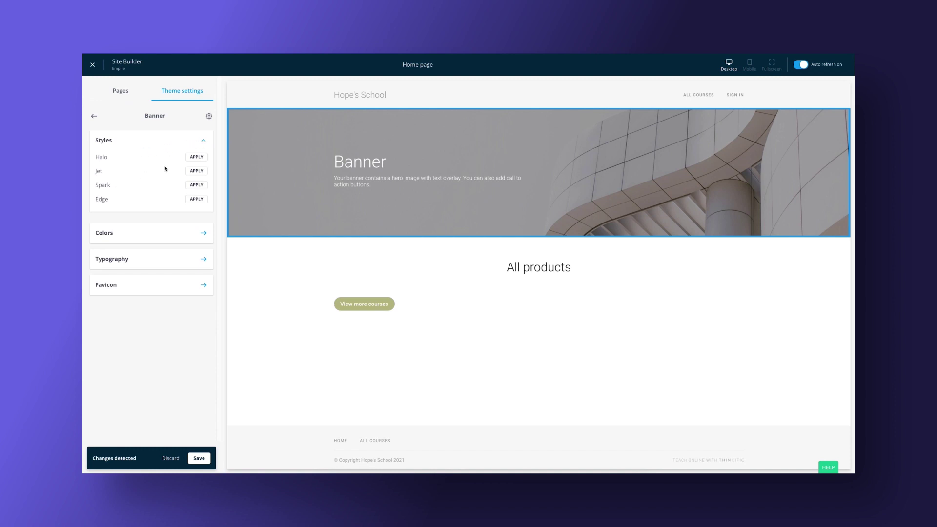
click(196, 157)
click(193, 172)
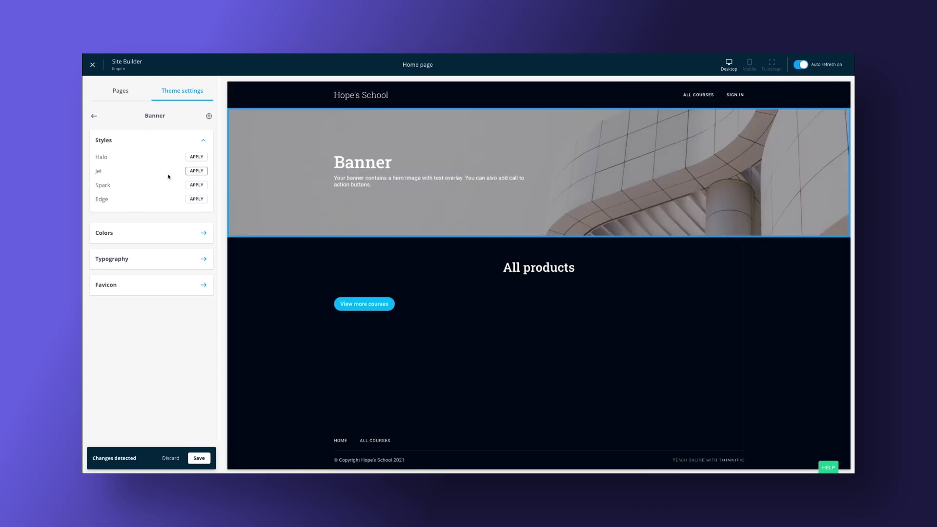
click(196, 185)
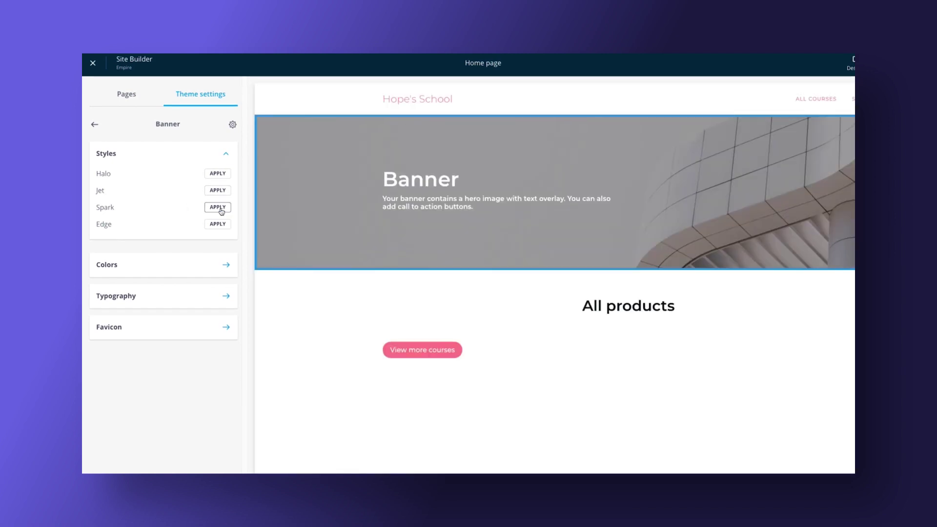
click(223, 225)
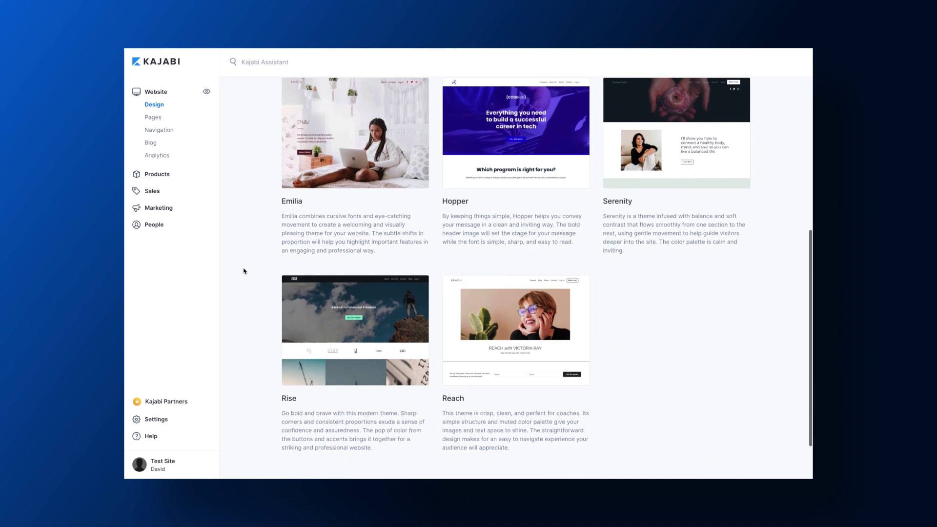
- Preview the Kim website theme
scroll(243, 271, up, 5)
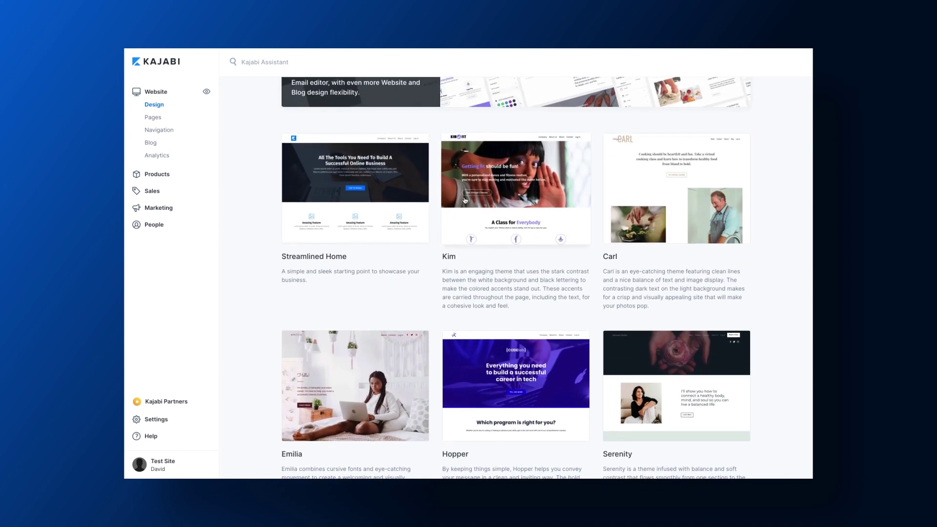
click(465, 197)
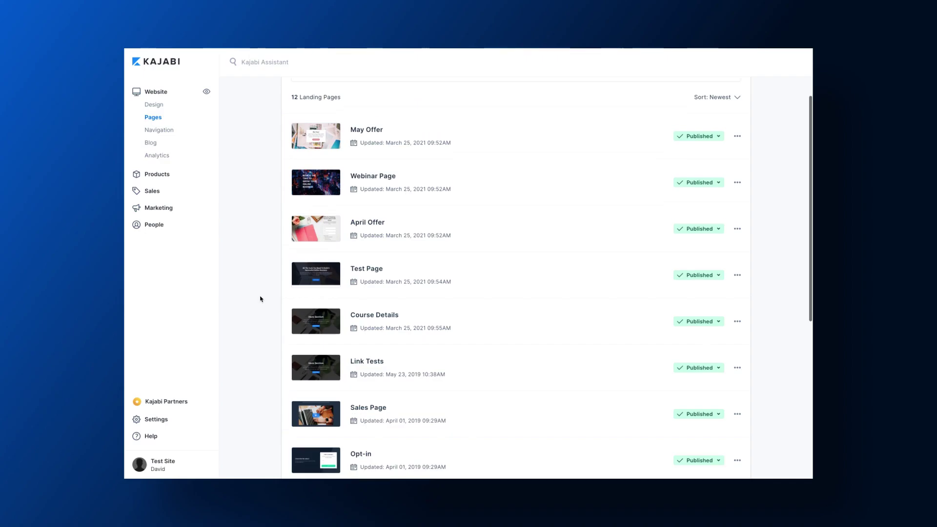
scroll(259, 297, up, 2)
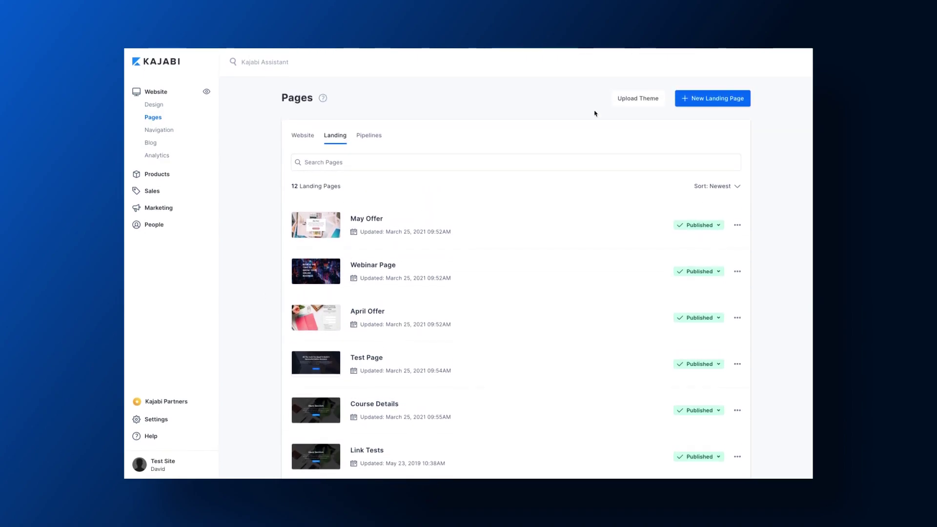
- Start a new landing page from the McKenna template, then go to the contacts list
click(688, 105)
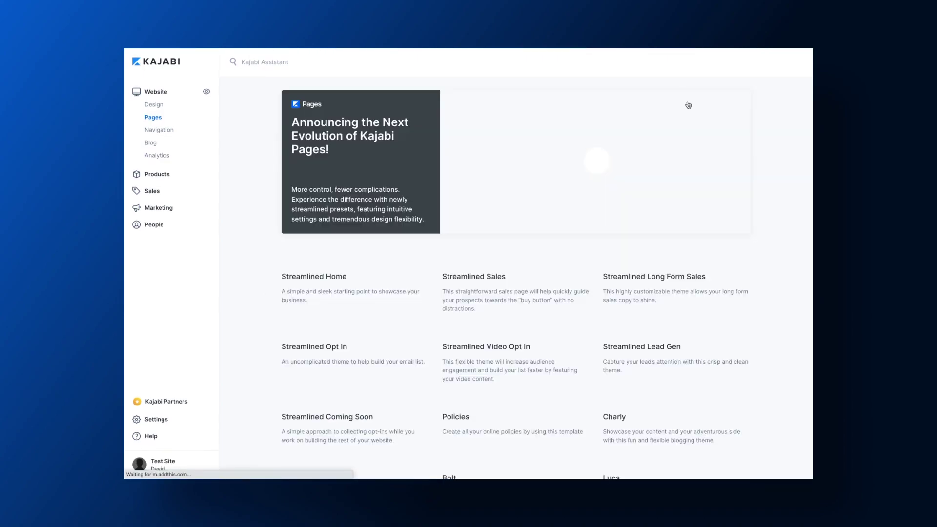
scroll(673, 191, down, 8)
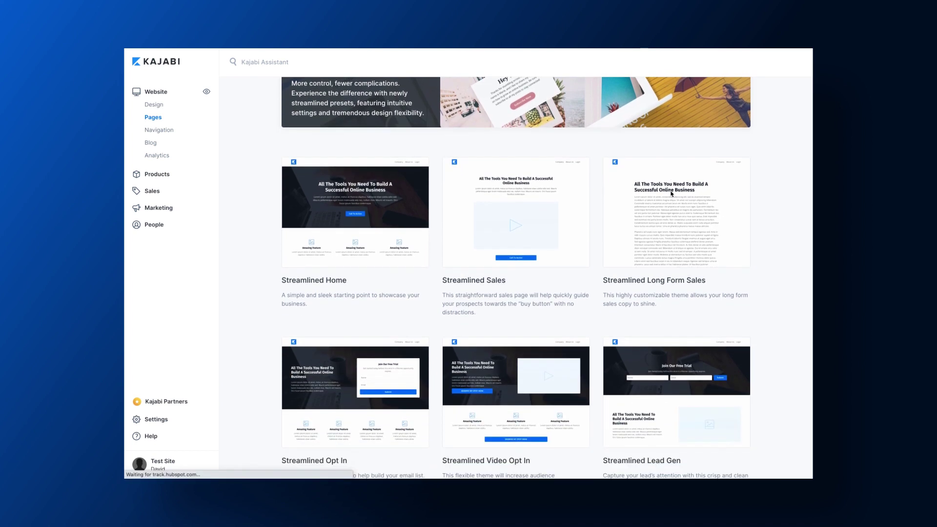
scroll(671, 194, down, 11)
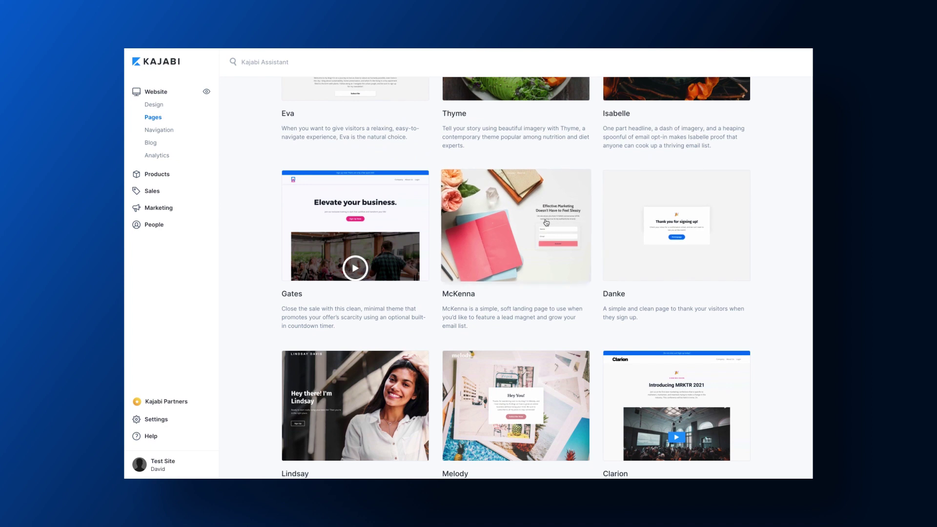
click(546, 222)
click(559, 166)
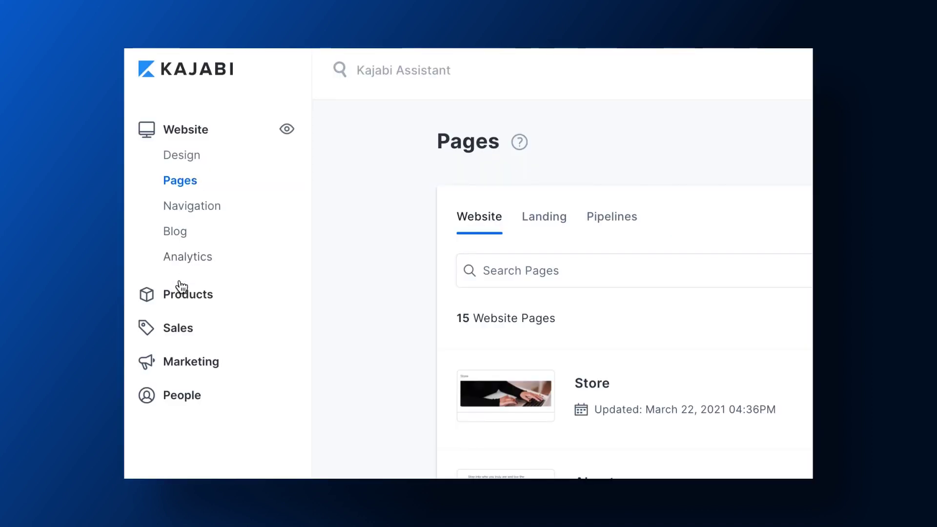
click(181, 396)
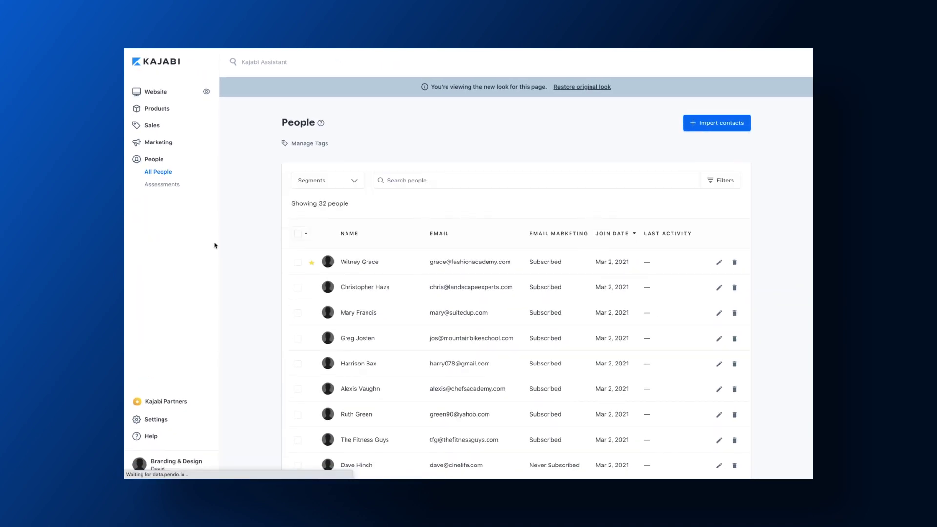
- Edit the email's hero image section and view the image upload choices
scroll(272, 272, down, 5)
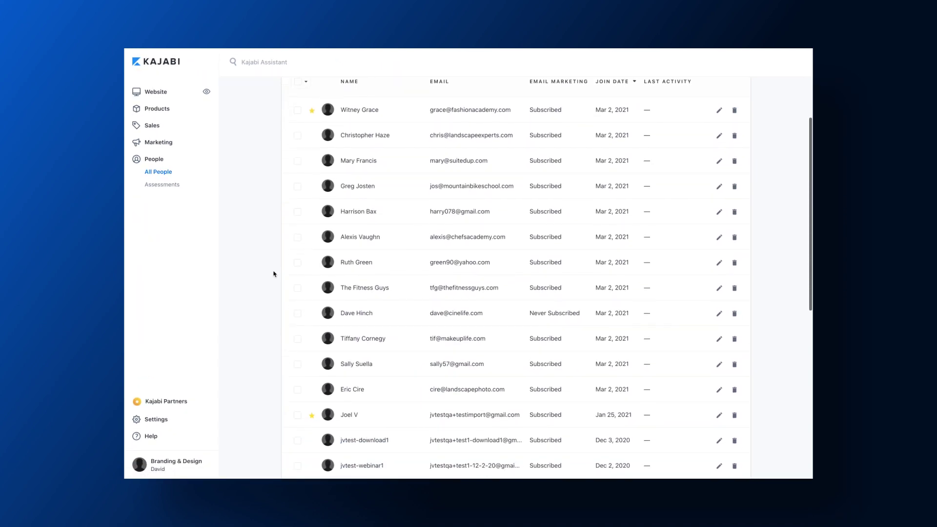
scroll(273, 274, down, 3)
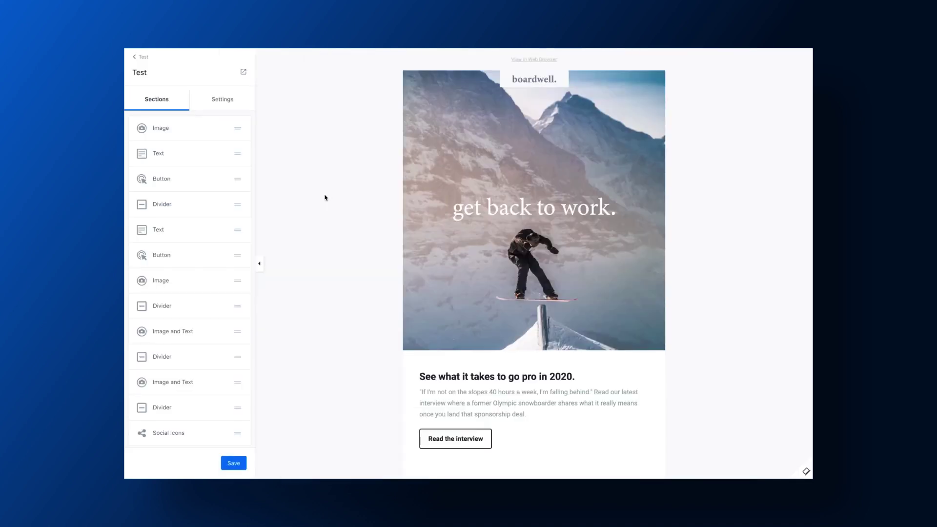
click(425, 192)
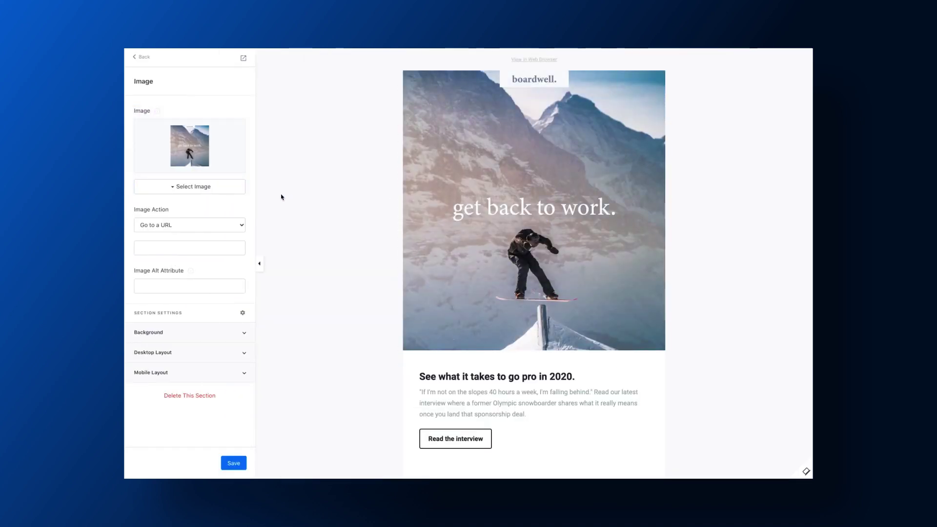
click(230, 192)
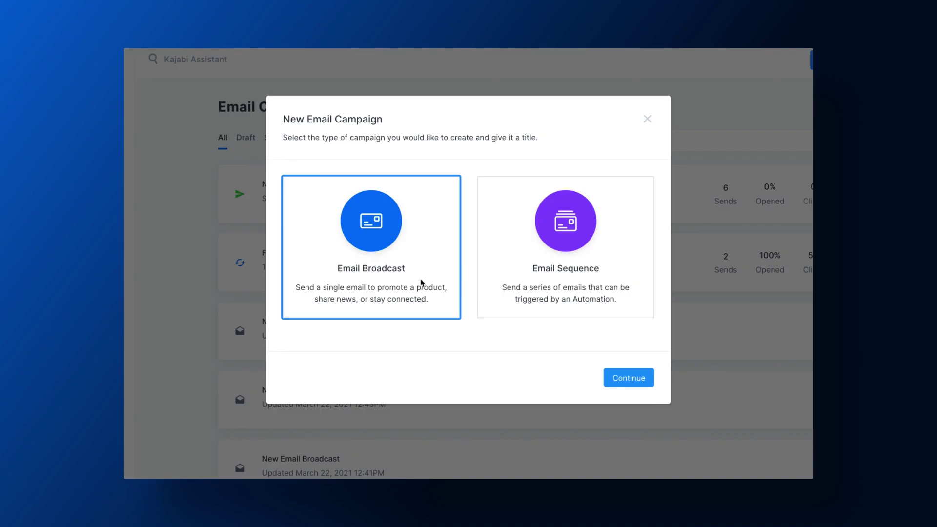
- Set up the 'Webinar' email sequence with an automation, then go to Website Design
click(488, 281)
click(468, 341)
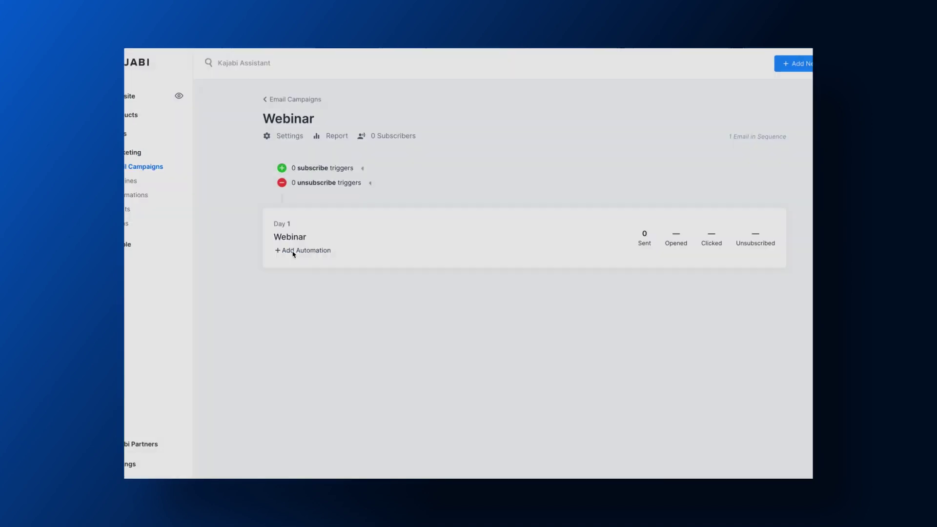
click(307, 232)
click(563, 208)
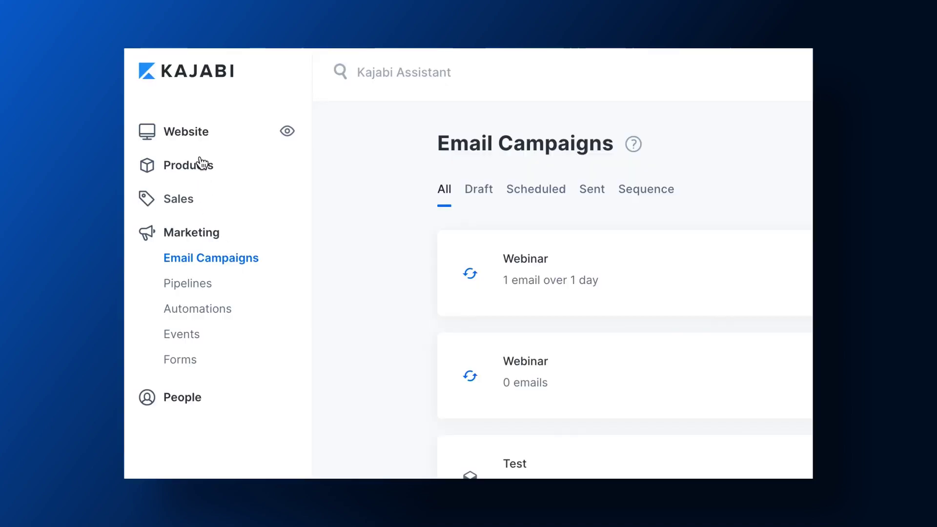
click(197, 137)
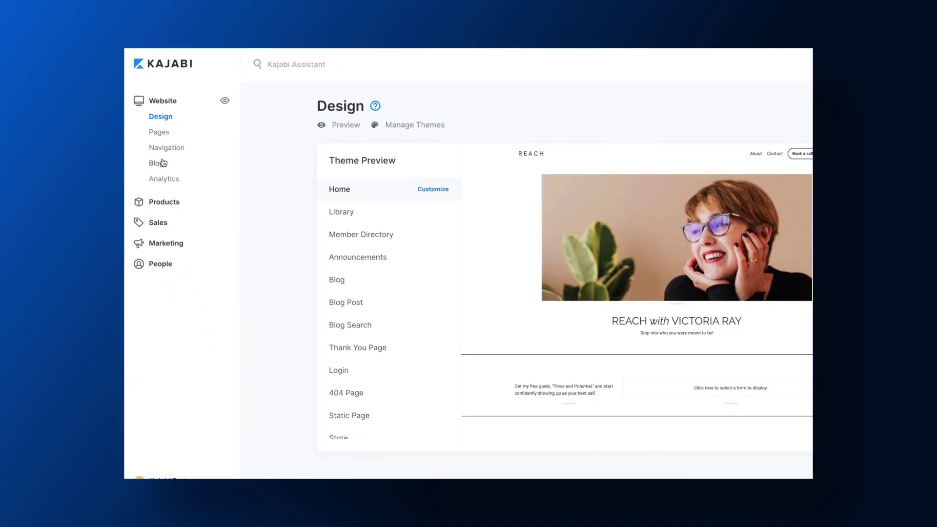
- Start a blank new blog post from the Blog list and scroll its editor
click(155, 142)
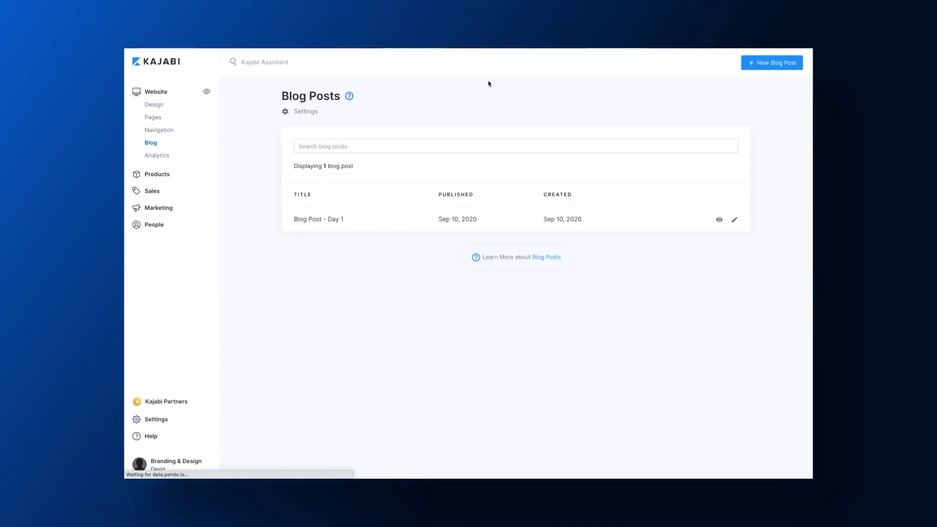
click(754, 64)
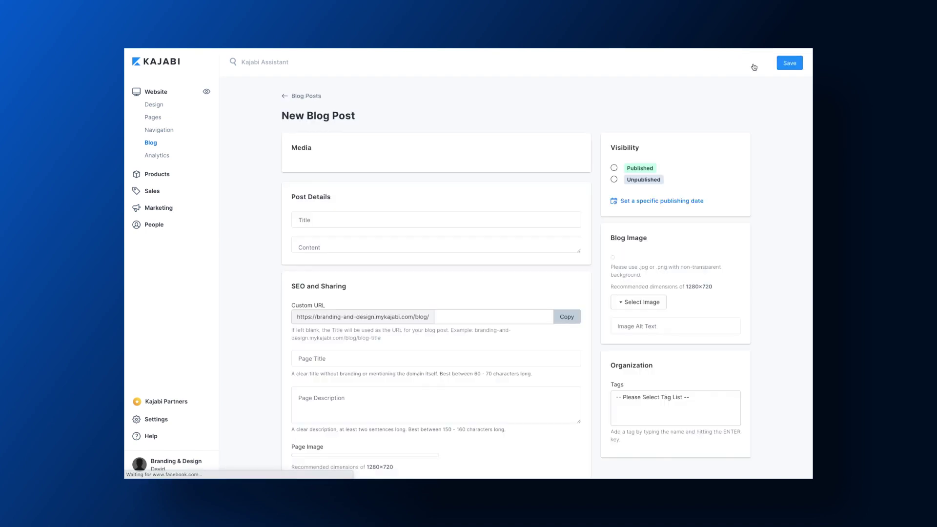
scroll(531, 176, down, 2)
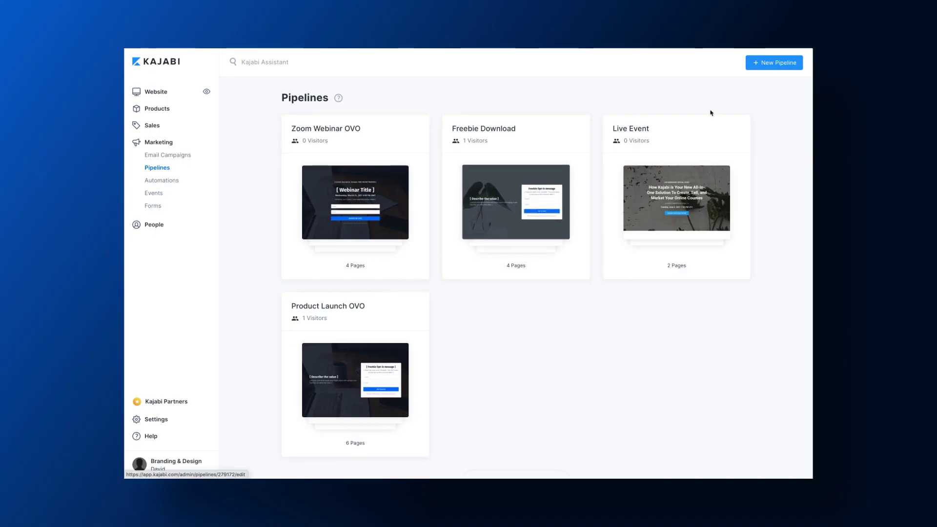
- Browse the pipeline templates and preview Product Launch OVO
click(761, 64)
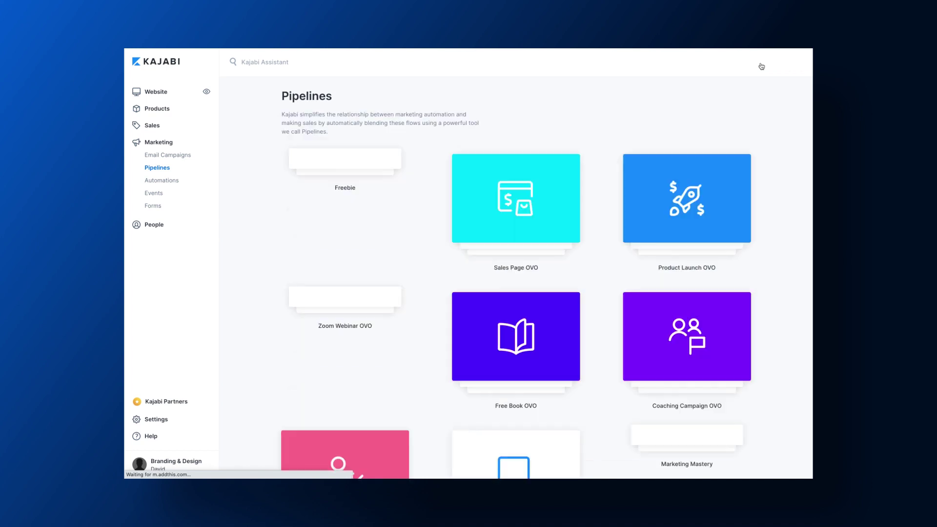
scroll(680, 137, down, 1)
scroll(680, 137, down, 2)
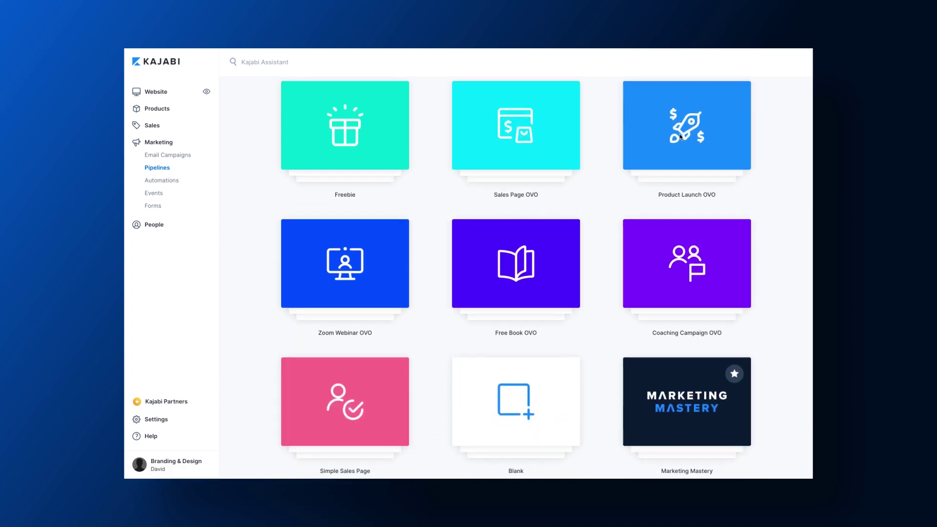
scroll(681, 137, up, 1)
scroll(681, 137, up, 2)
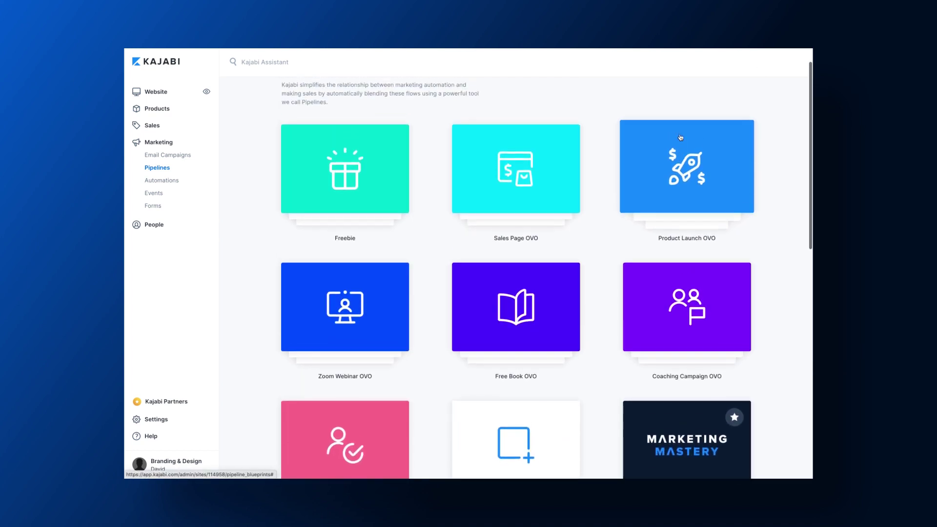
click(668, 163)
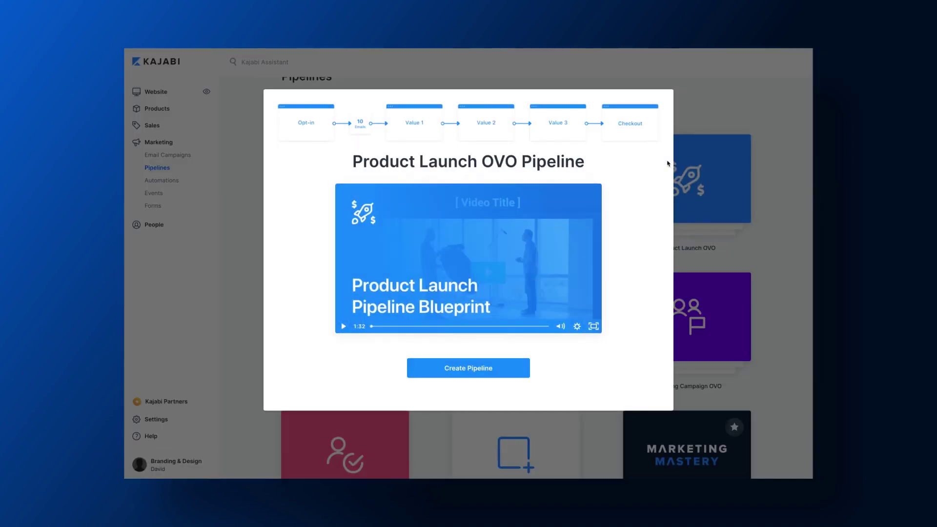
- Create and generate the Product Launch OVO pipeline, reviewing its pages and emails
click(482, 365)
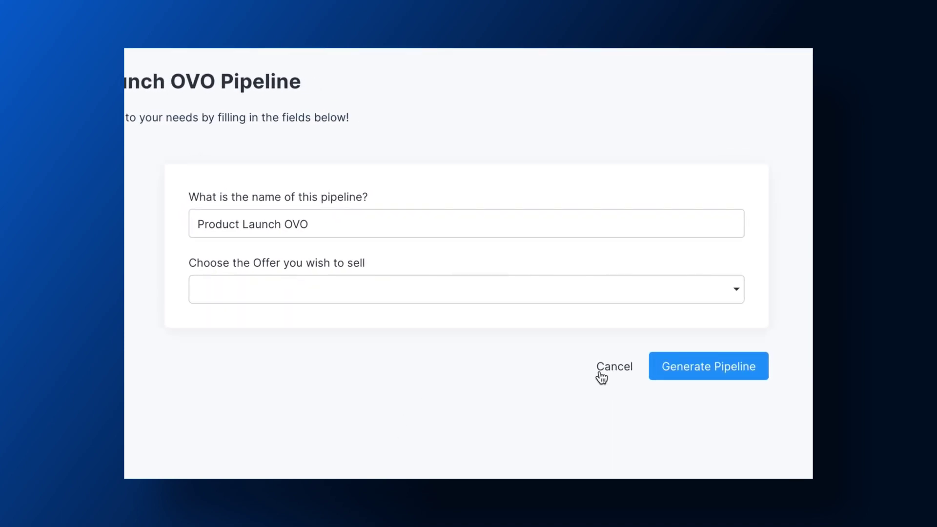
click(665, 368)
scroll(597, 230, down, 2)
scroll(597, 230, down, 5)
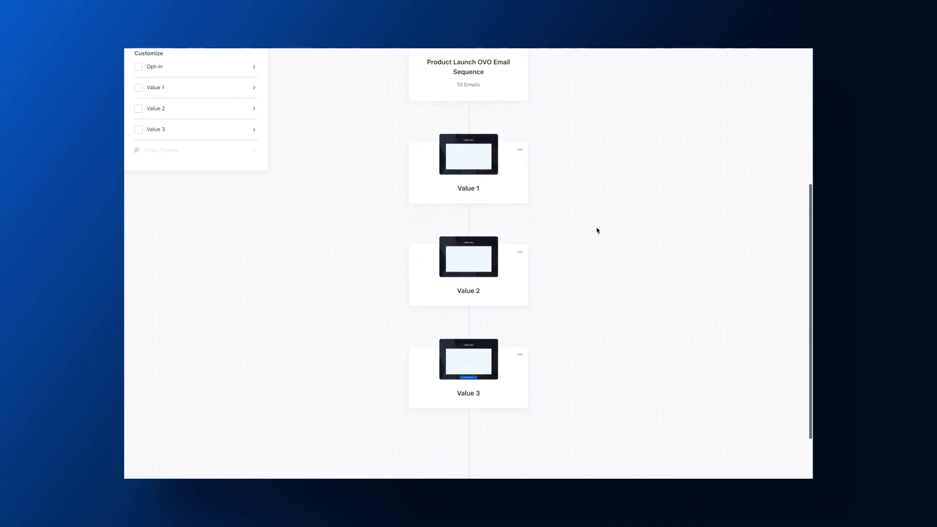
scroll(597, 230, down, 1)
scroll(597, 231, up, 2)
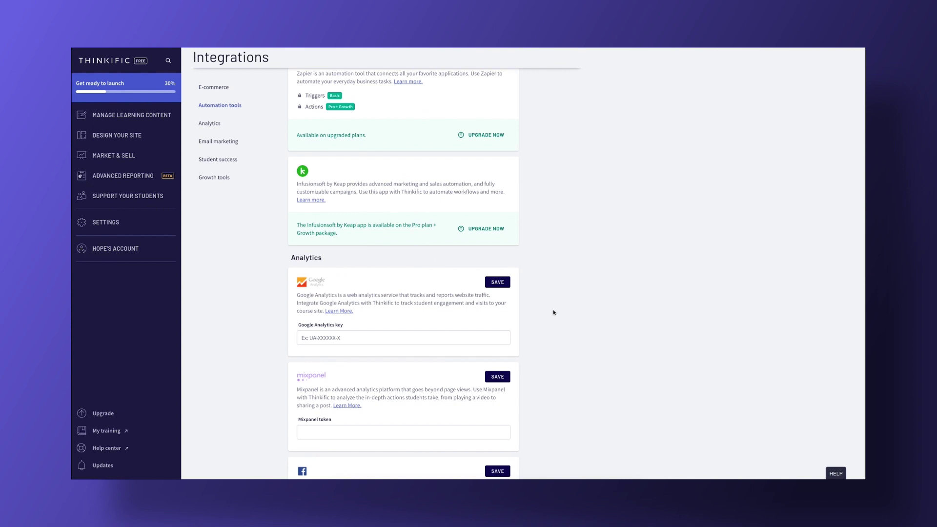
- Scroll Thinkific's Integrations page from Analytics down to Facebook pixel, Segment.io and MailChimp
scroll(554, 312, down, 3)
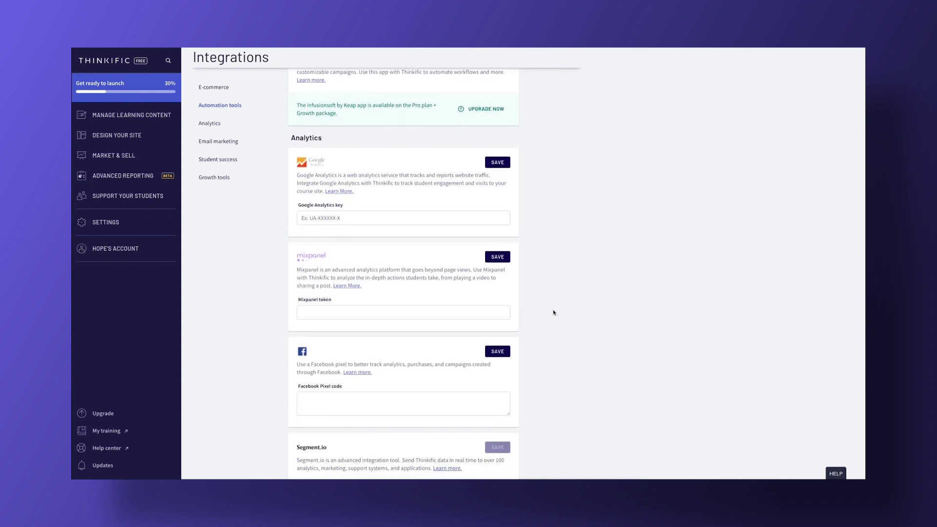
scroll(553, 312, down, 3)
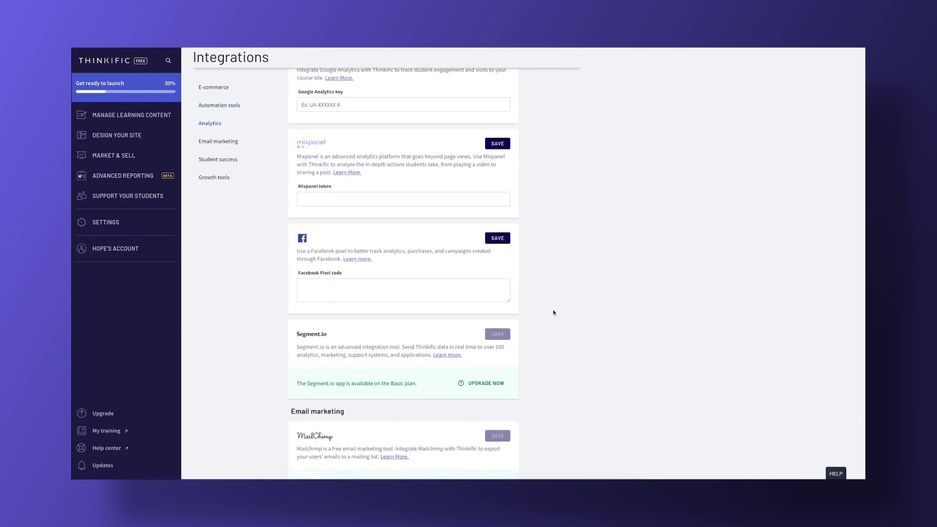
scroll(554, 312, down, 1)
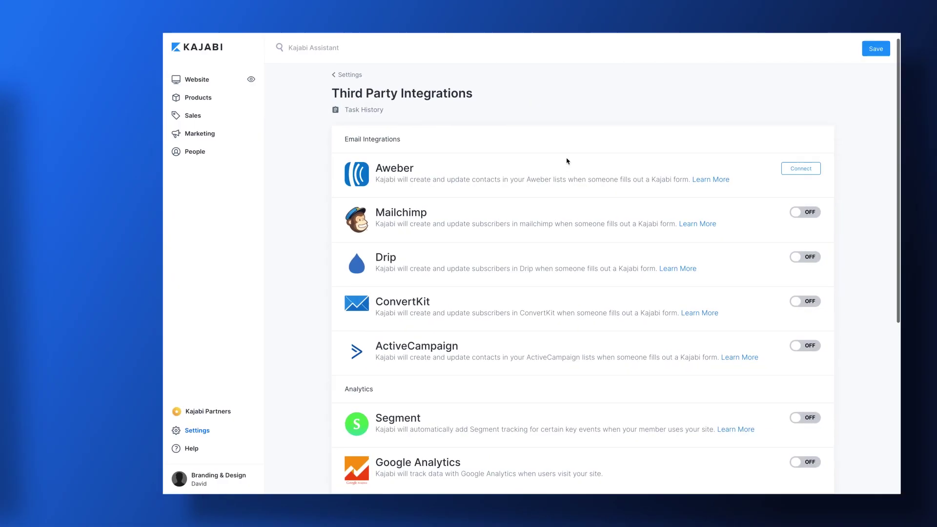
scroll(502, 161, down, 1)
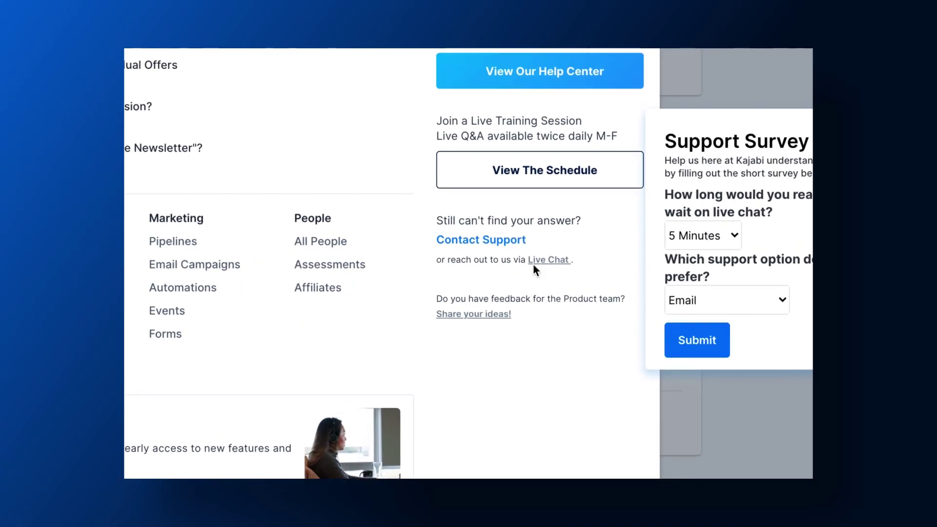
- Start a live chat with Kajabi support, then dismiss the help panel and survey
click(545, 263)
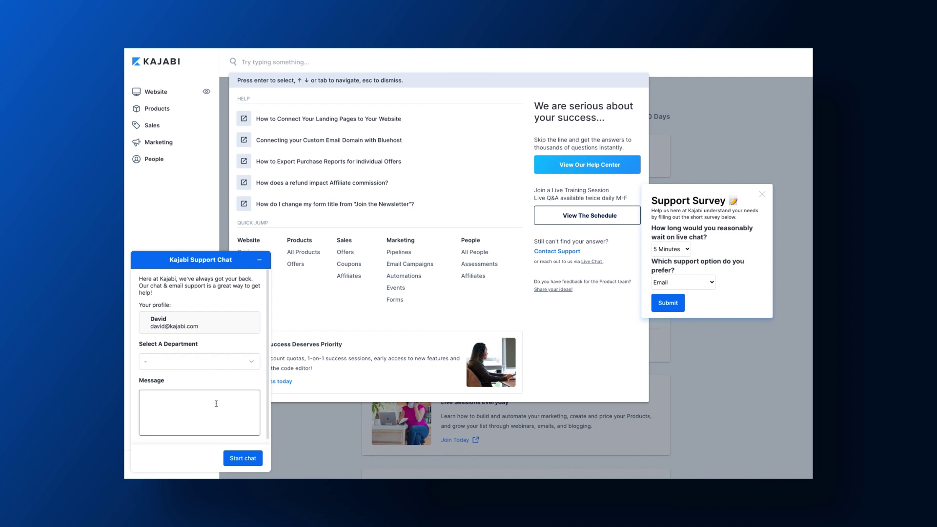
click(216, 404)
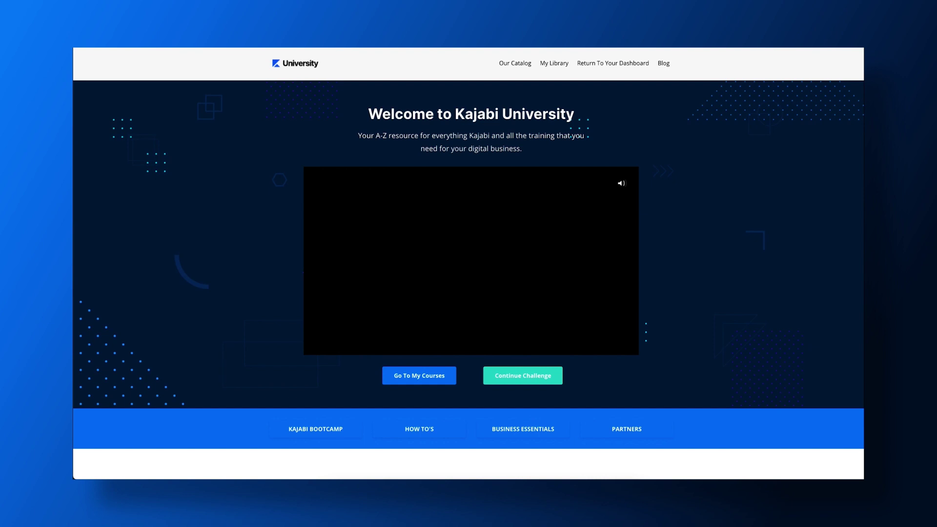
- Scroll Kajabi University through the Bootcamp courses and the How To Series
scroll(468, 263, down, 10)
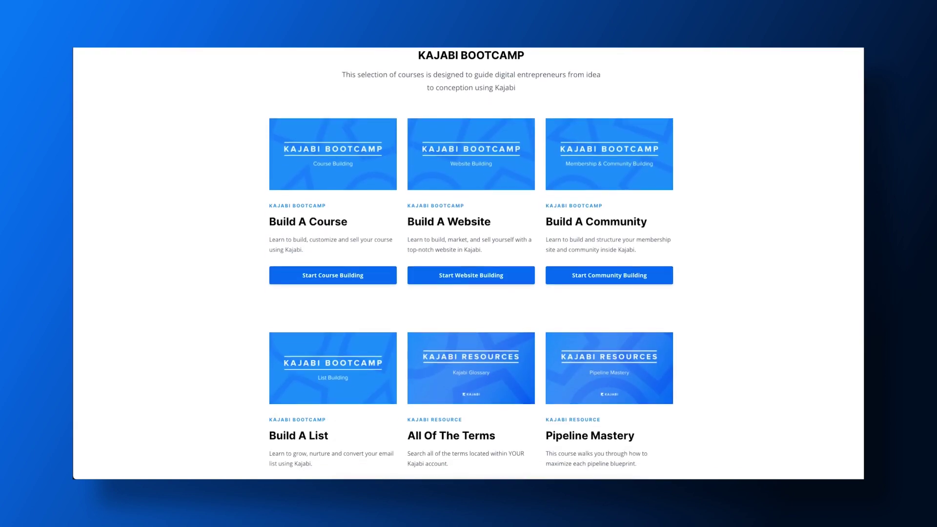
scroll(468, 263, down, 6)
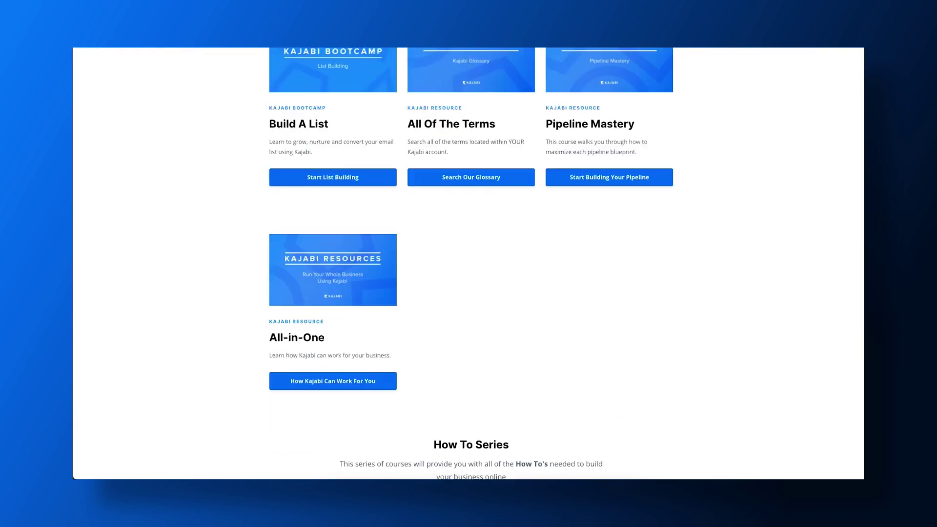
scroll(468, 263, down, 7)
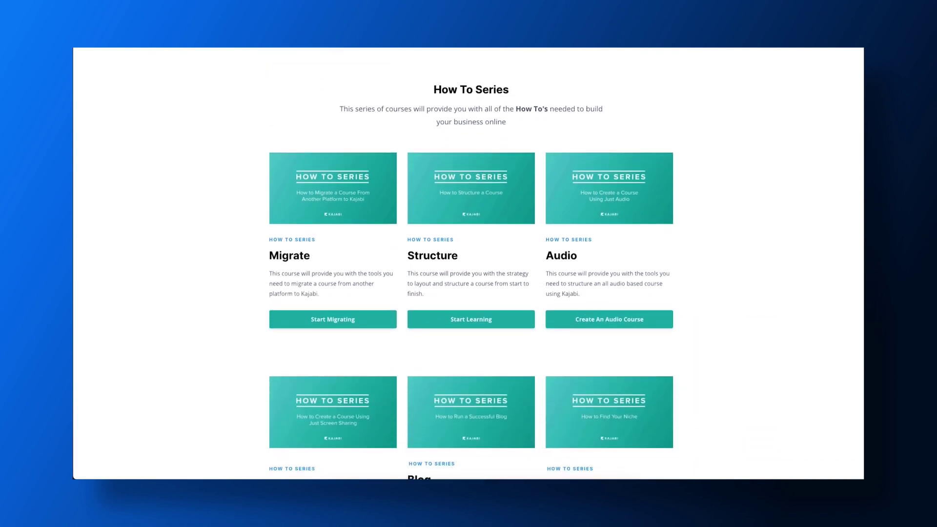
scroll(468, 263, down, 10)
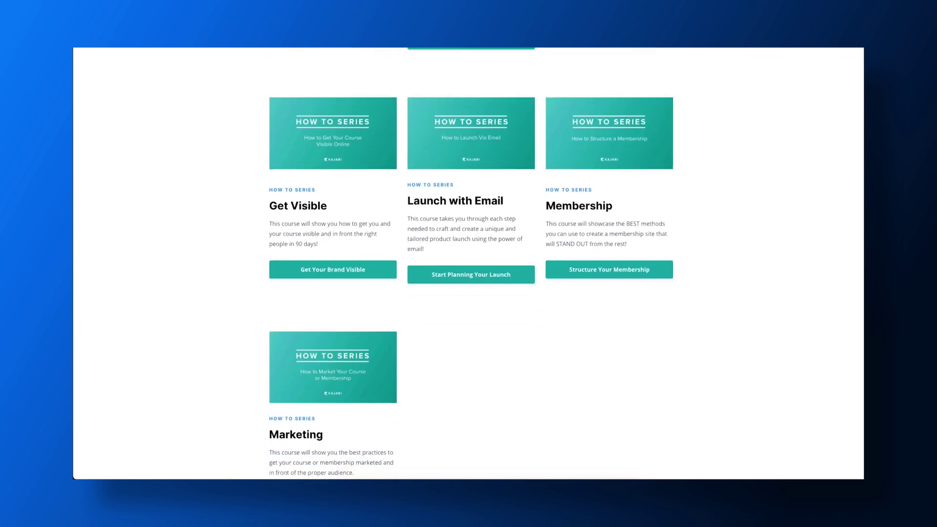